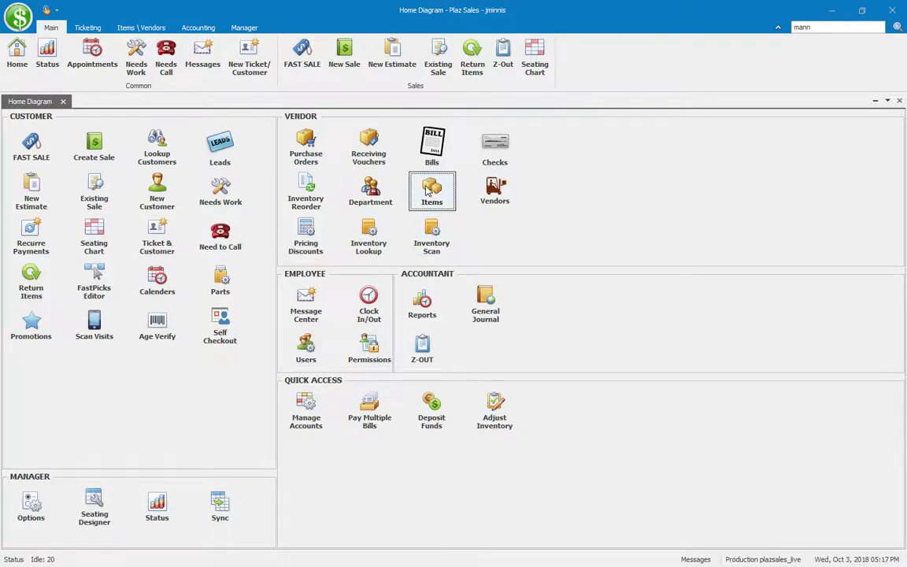
- Open the item list and start creating a new item
click(141, 27)
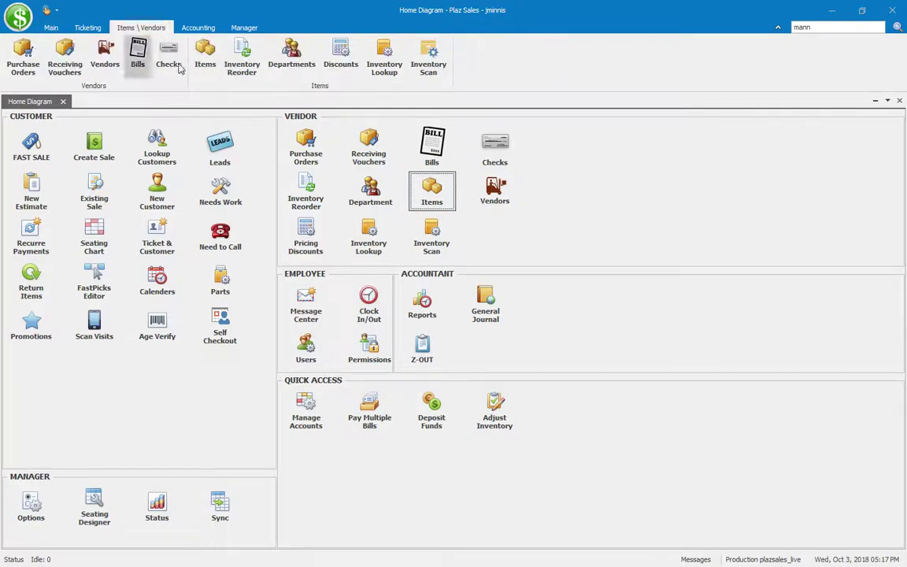
click(205, 58)
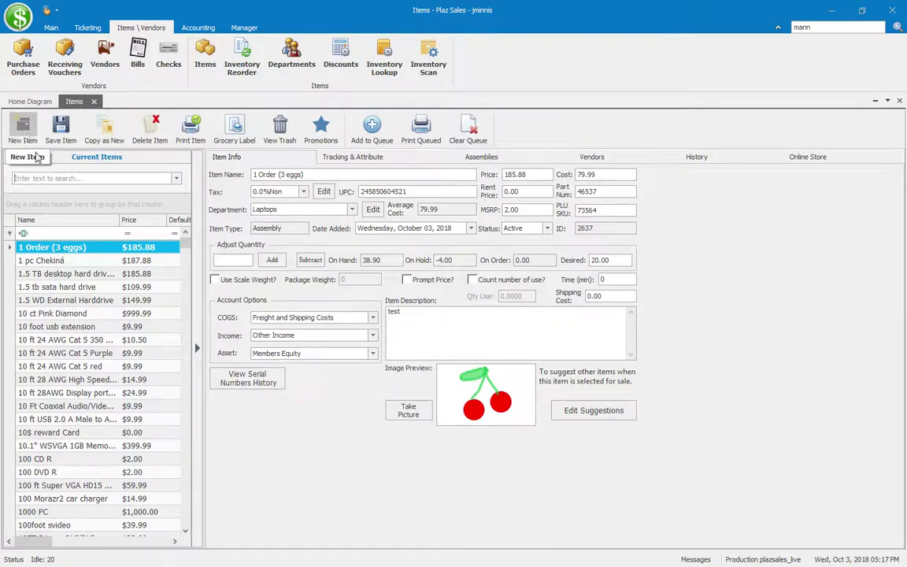
click(21, 133)
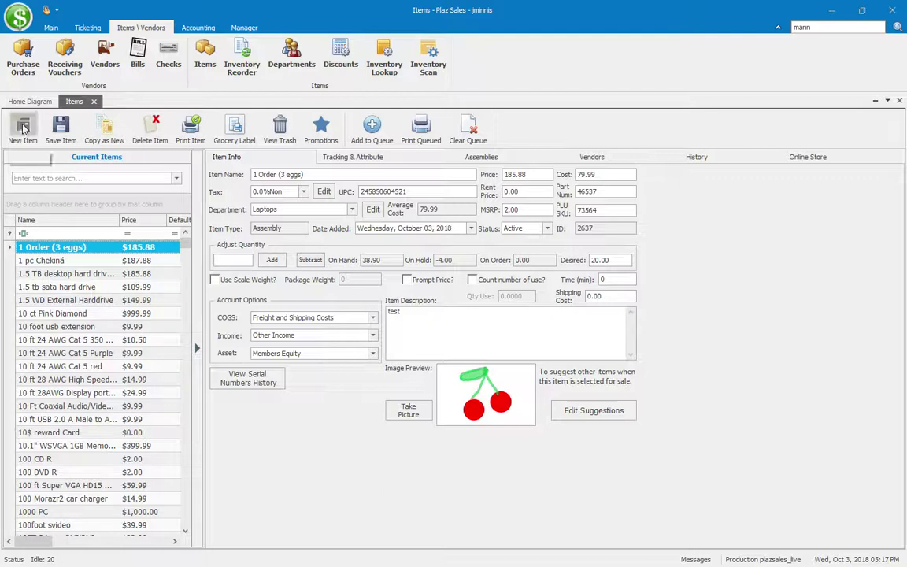
click(23, 128)
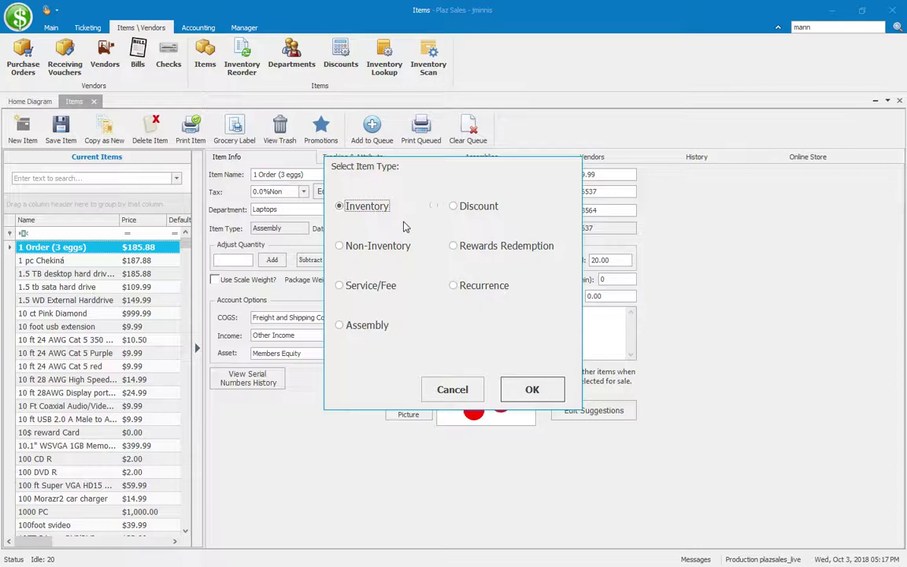
click(369, 248)
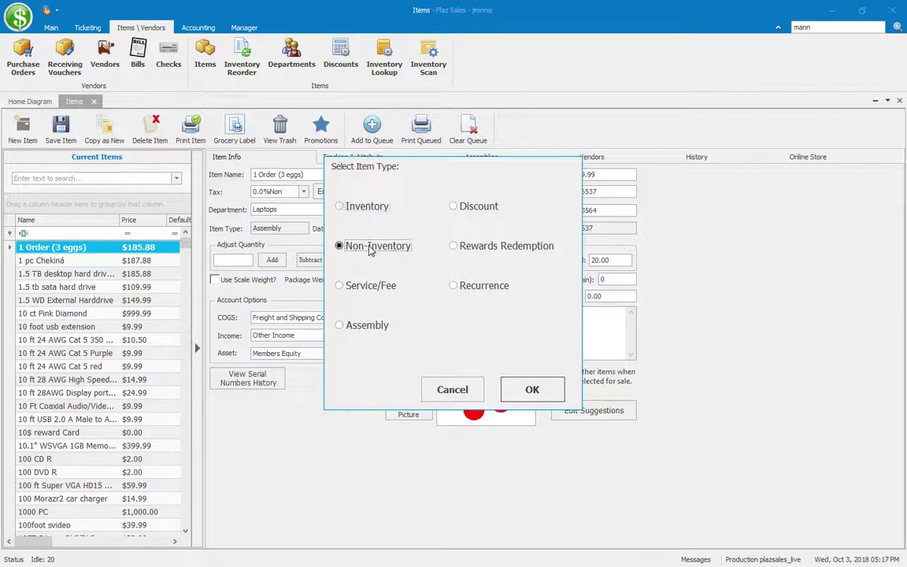
click(366, 289)
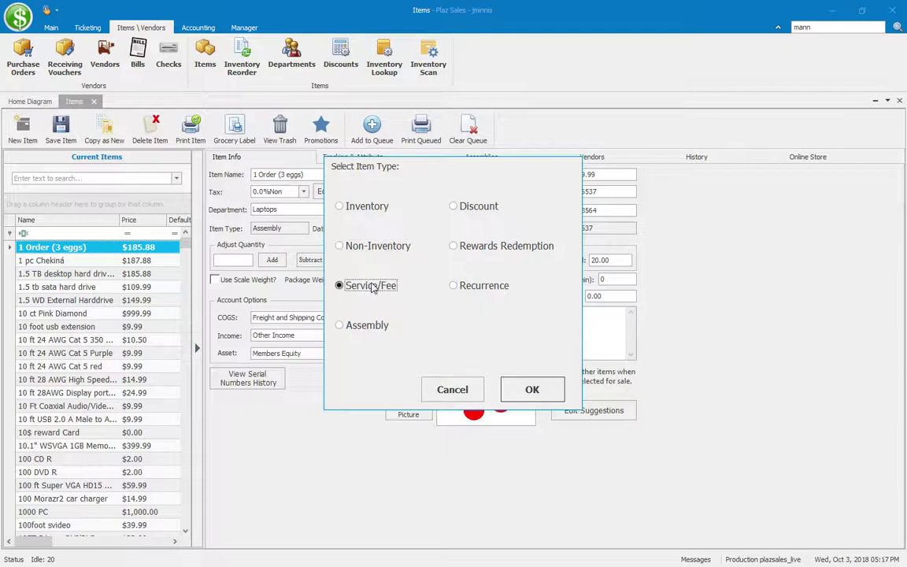
click(375, 331)
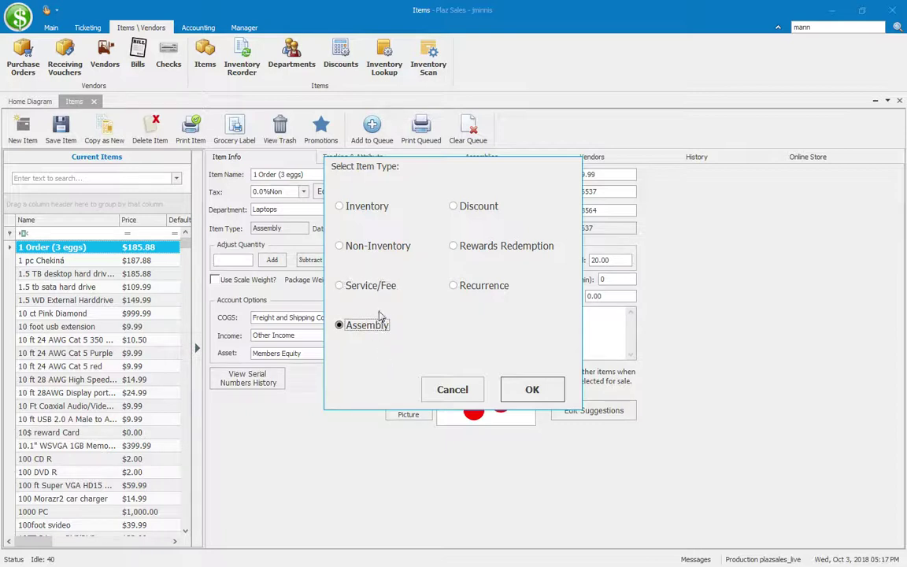
click(473, 205)
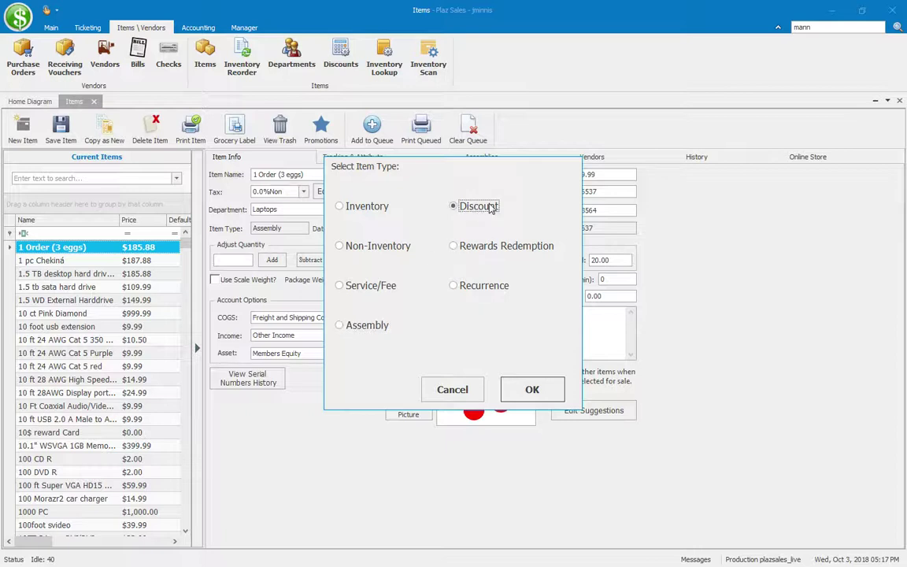
click(488, 248)
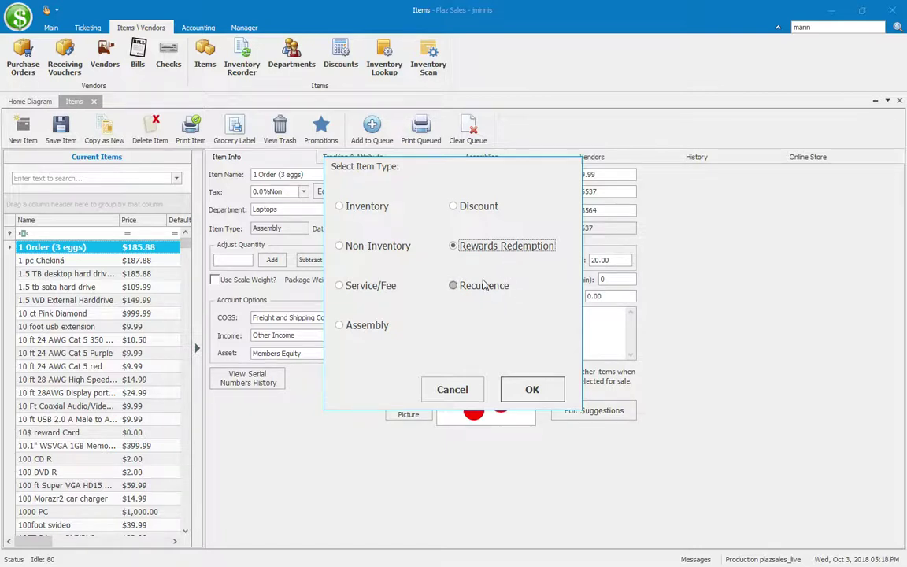
- Choose Inventory as the item type and open the blank item form
click(368, 207)
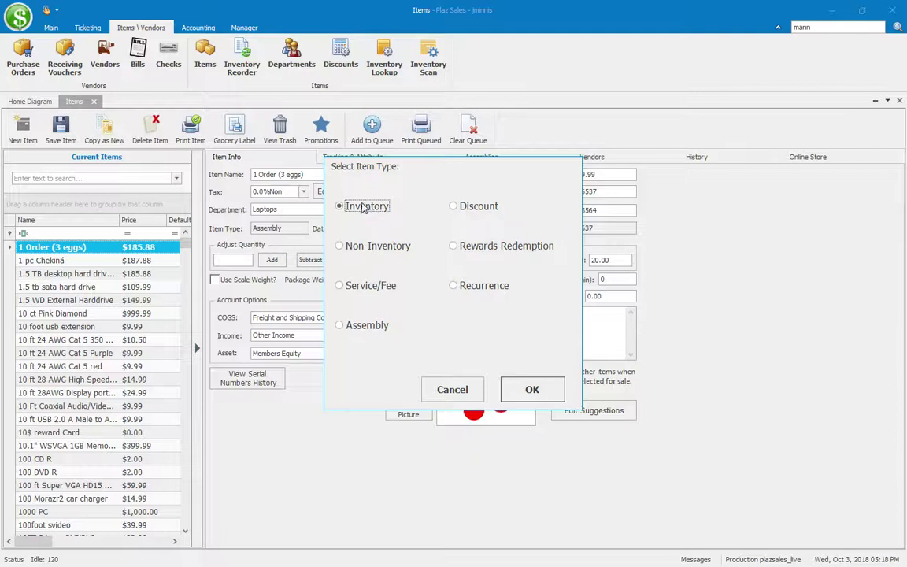
click(531, 389)
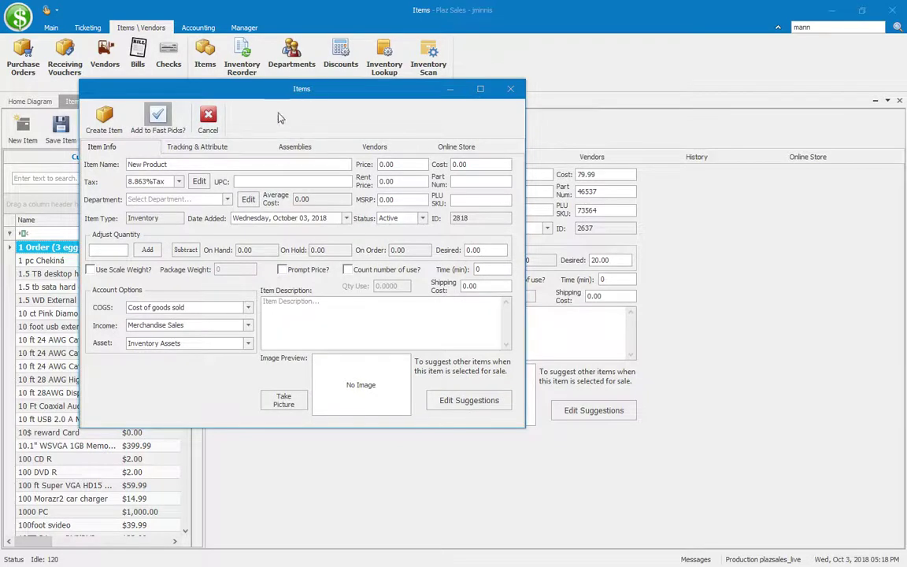
drag(267, 93, 342, 132)
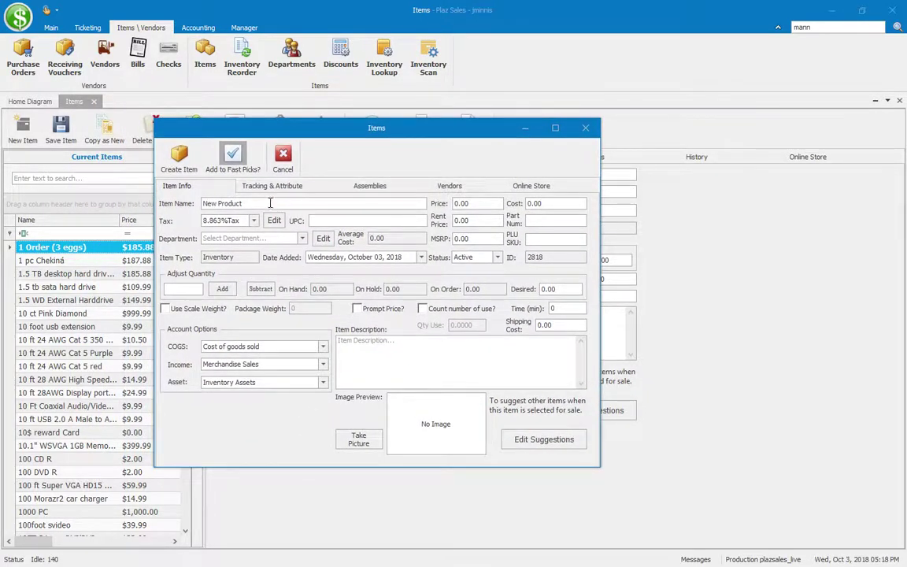
- Enter Test as the item name and check the available sales tax rates
click(272, 204)
text(Test)
click(253, 221)
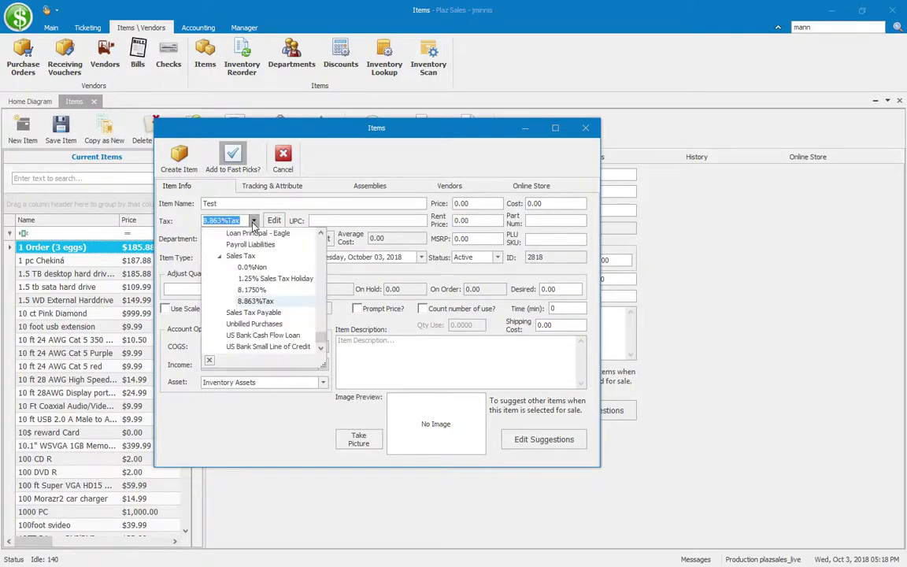
click(254, 220)
click(253, 221)
click(368, 222)
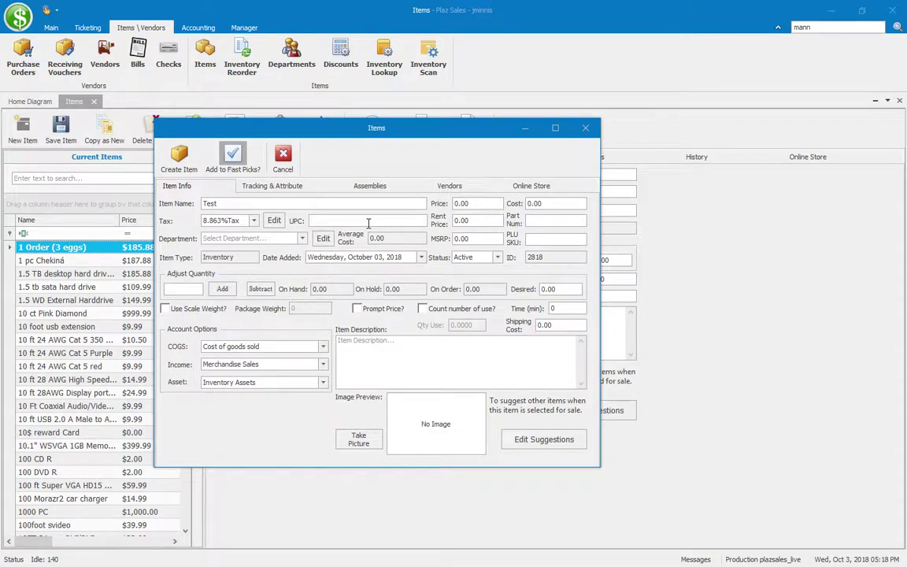
- Change the item name to Test Demo and set its price to 4.99 and cost to 2.00
click(484, 204)
text(4.99)
text(Test Demo)
click(529, 203)
drag(554, 205, 502, 203)
text(2)
click(556, 221)
- Assign the item to the Accessories department with the status Active
click(302, 238)
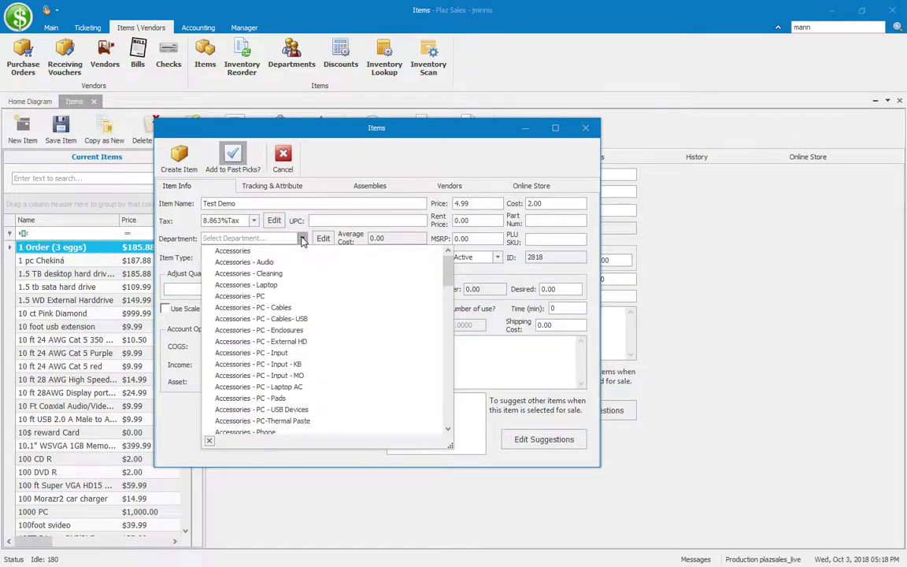
click(234, 251)
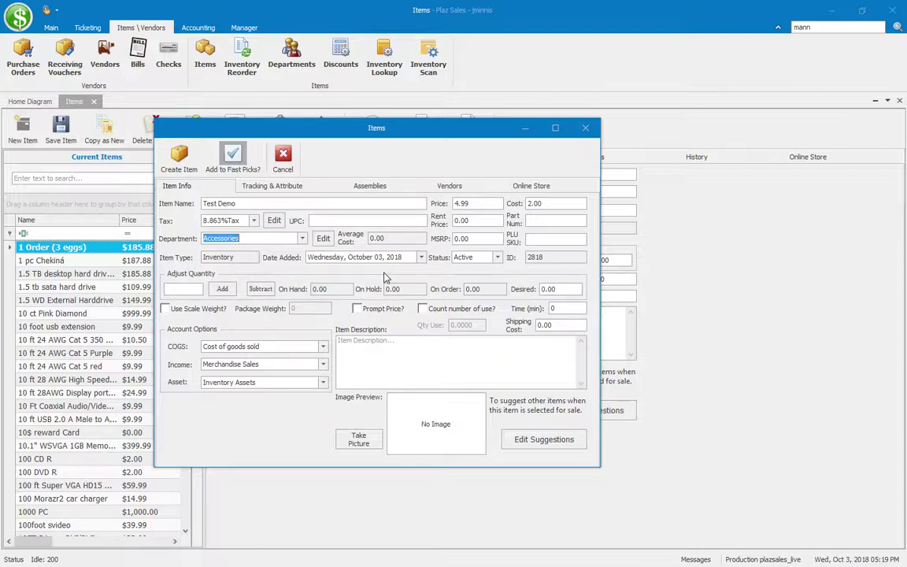
click(497, 257)
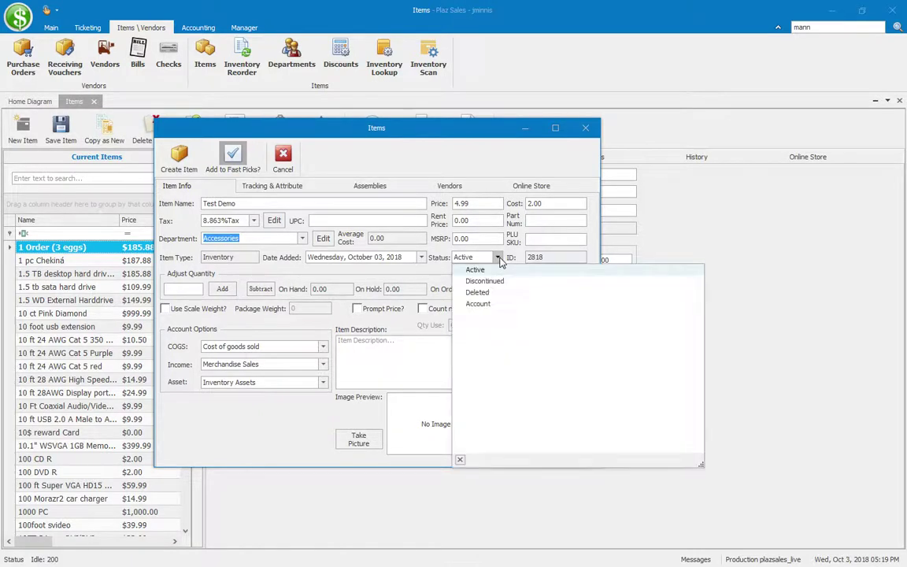
click(475, 269)
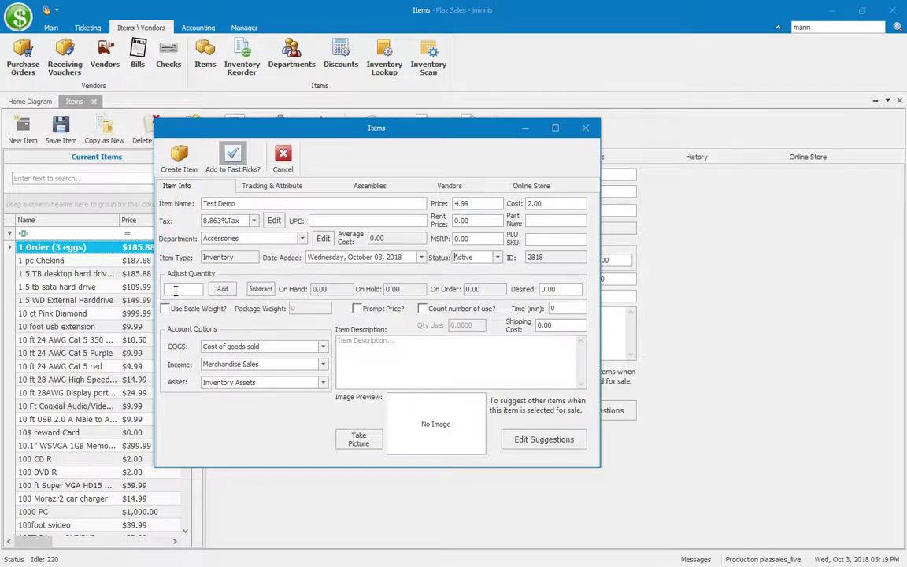
- Set the item's desired stock quantity to 1
click(329, 289)
double_click(329, 289)
key(Tab)
key(Tab)
click(555, 288)
click(543, 289)
text(1)
click(218, 311)
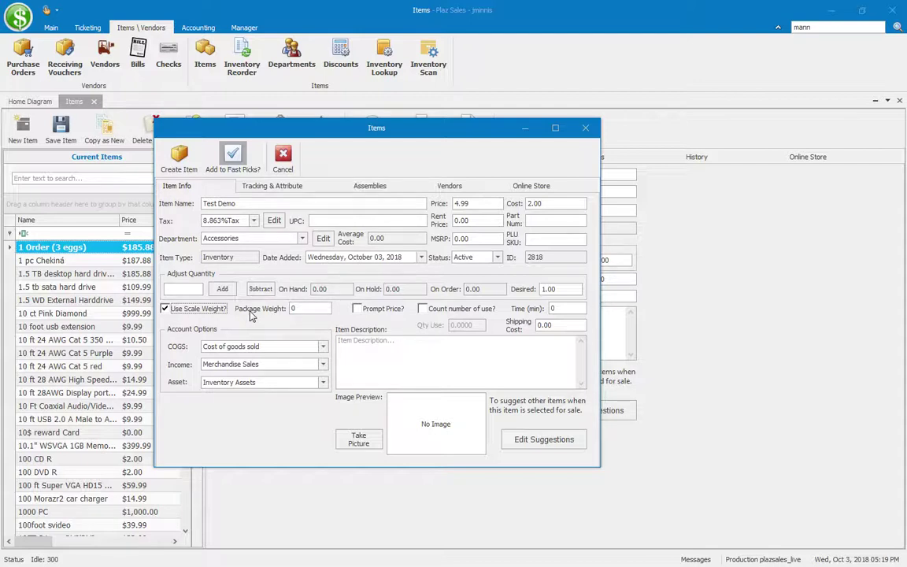
click(222, 309)
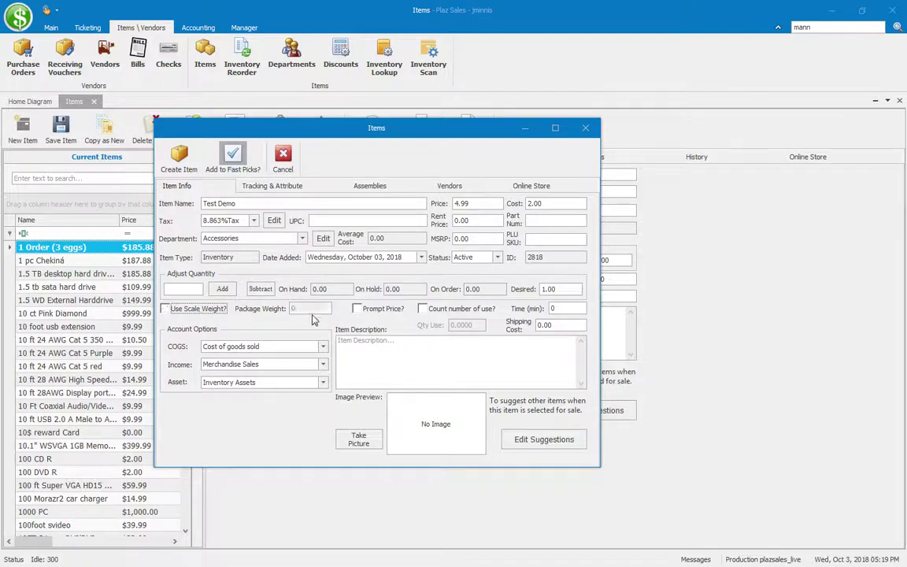
click(211, 309)
click(223, 309)
click(568, 309)
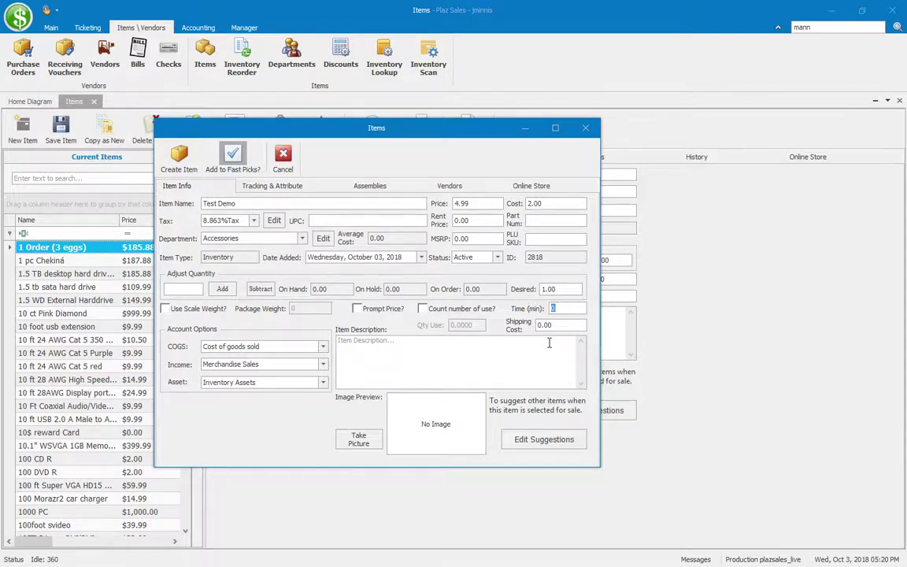
click(562, 324)
click(283, 347)
click(234, 335)
click(473, 352)
- Create the Test Demo item and add it to the print queue with a quantity of 1
drag(419, 128, 552, 101)
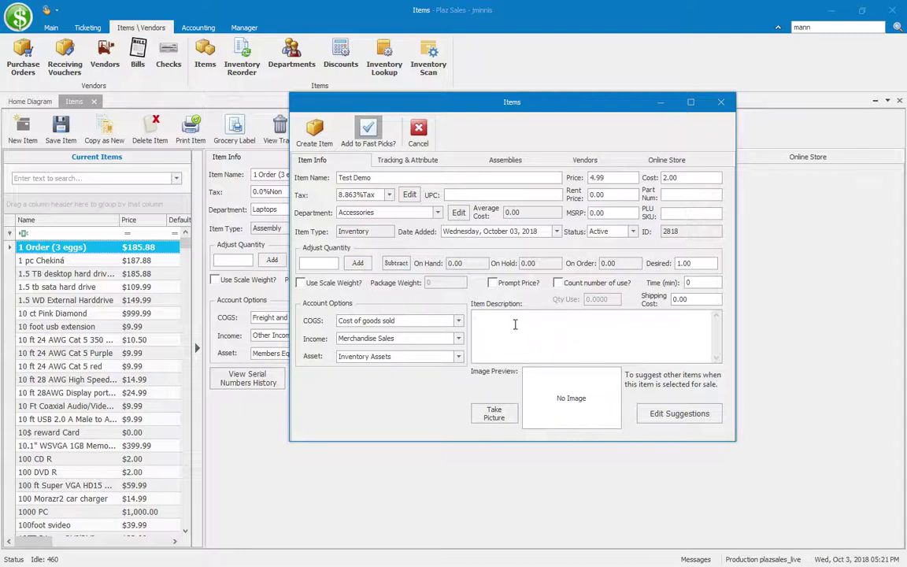
click(314, 132)
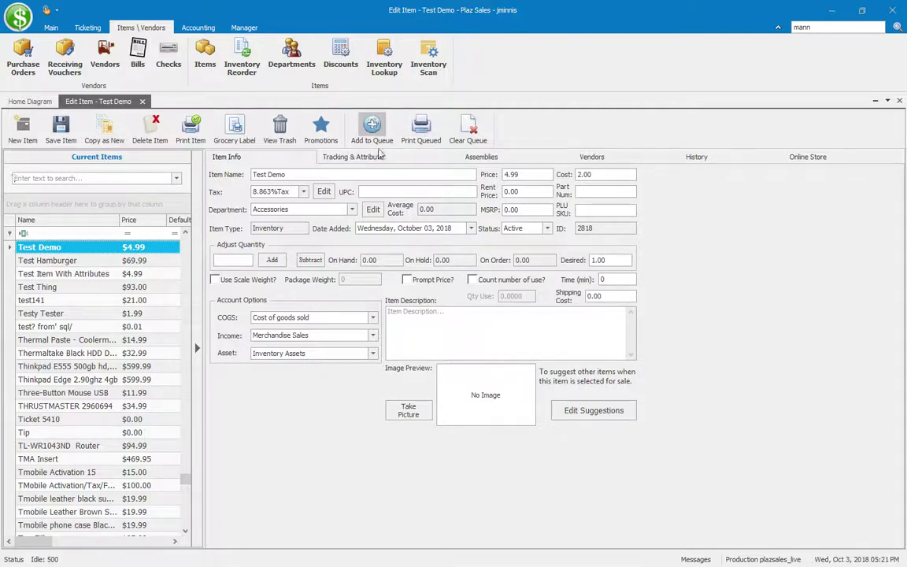
click(371, 140)
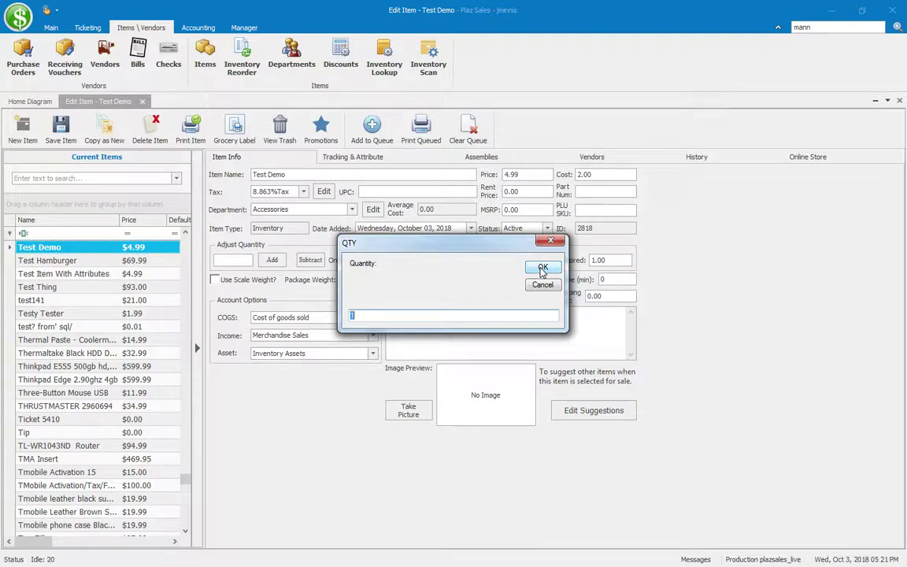
click(543, 268)
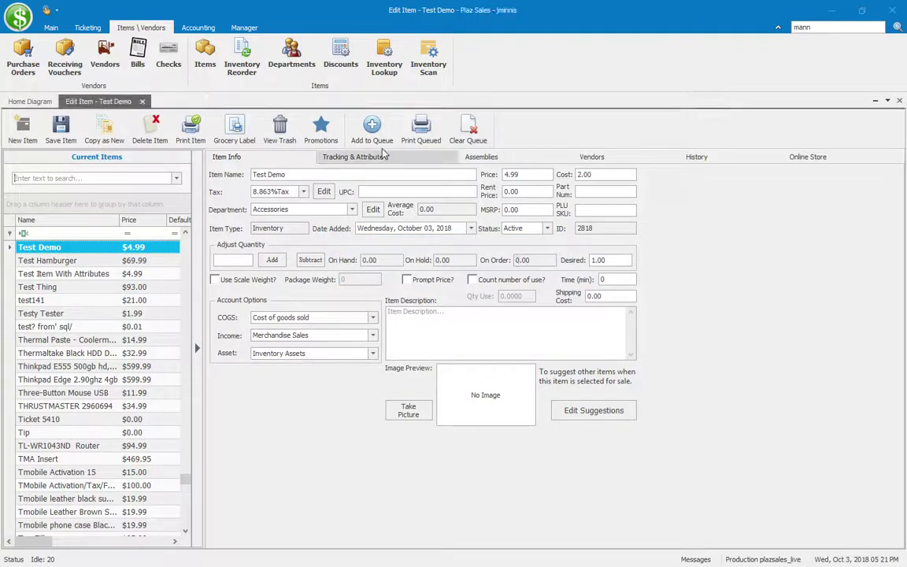
click(420, 131)
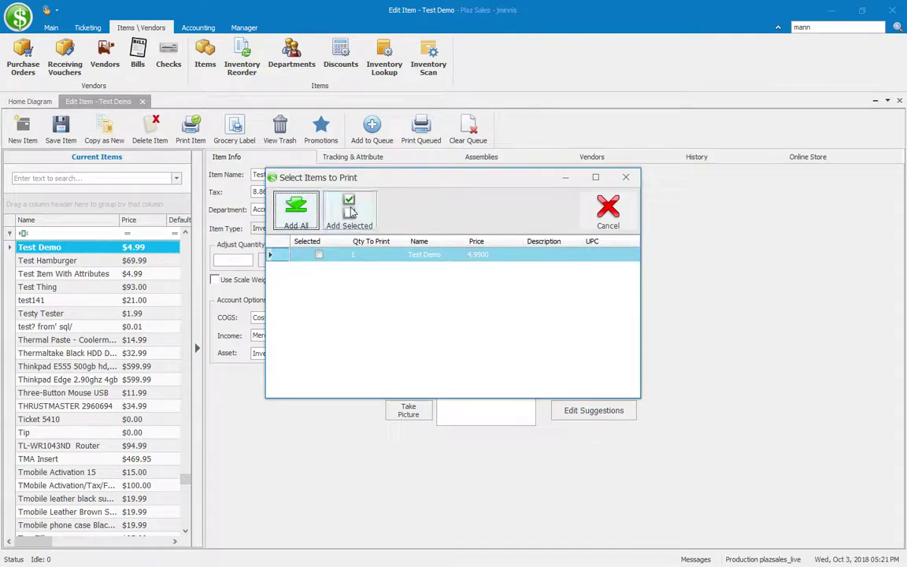
click(319, 254)
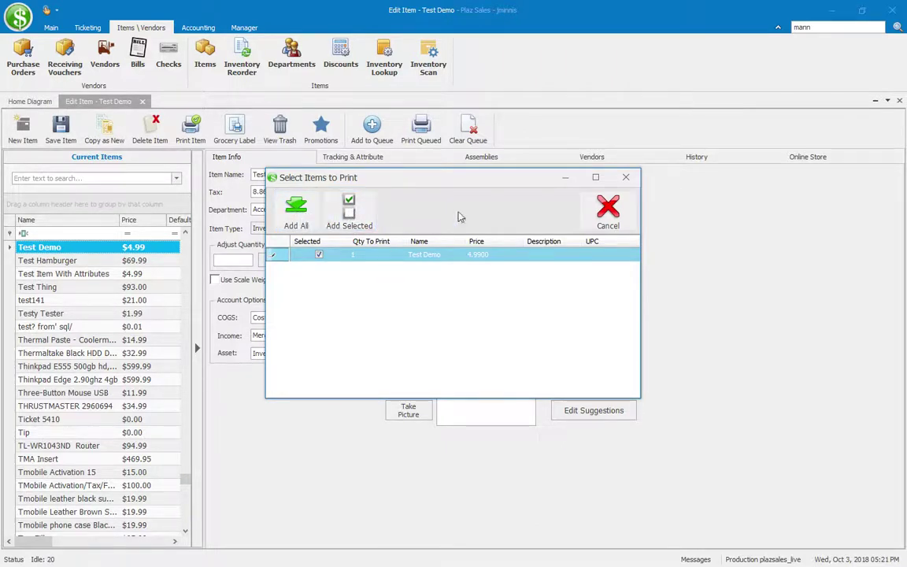
click(607, 209)
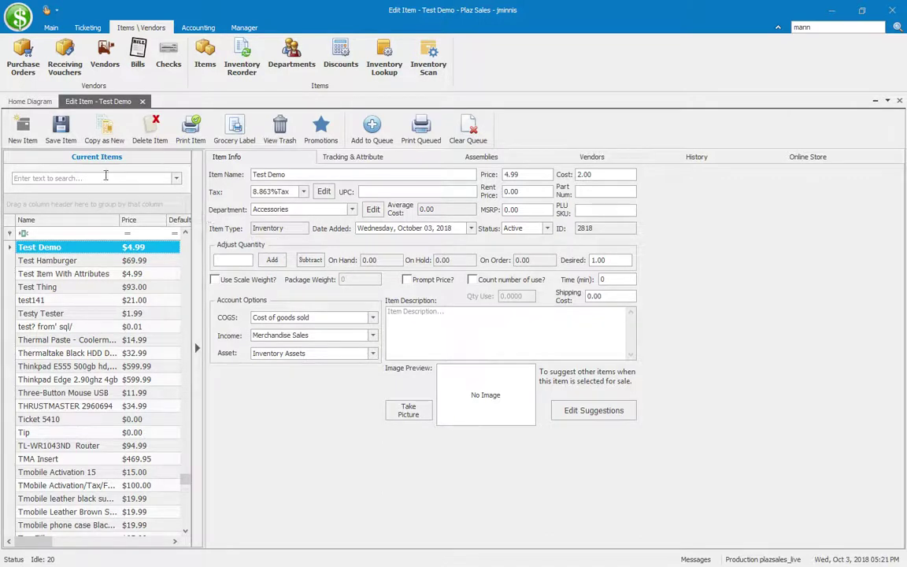
- Turn on product tracking for Test Demo and add Color as a tracked attribute
click(344, 157)
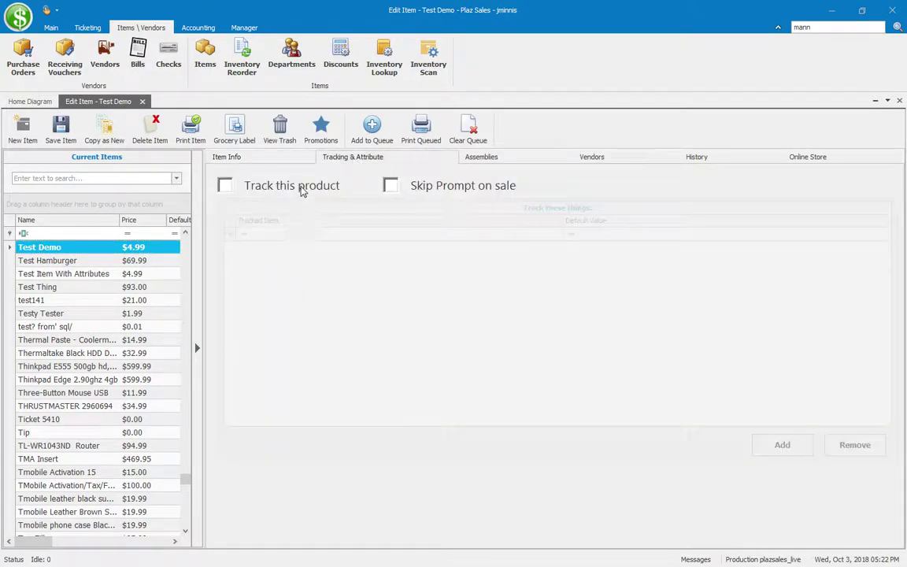
click(301, 189)
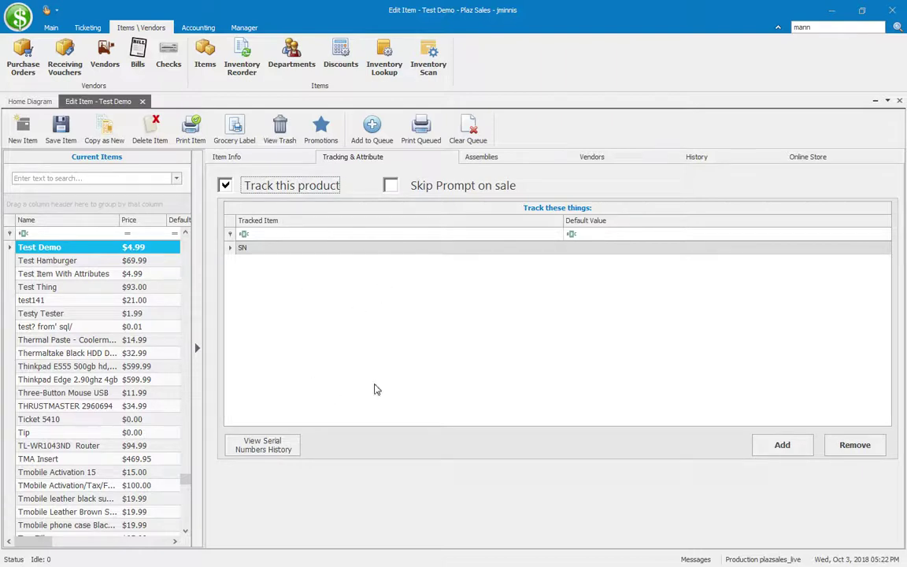
click(787, 444)
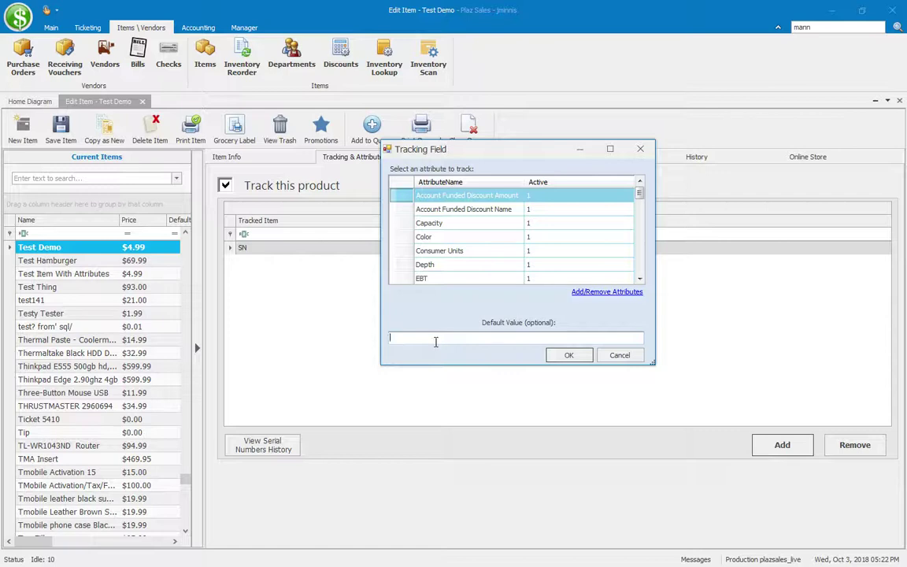
click(433, 236)
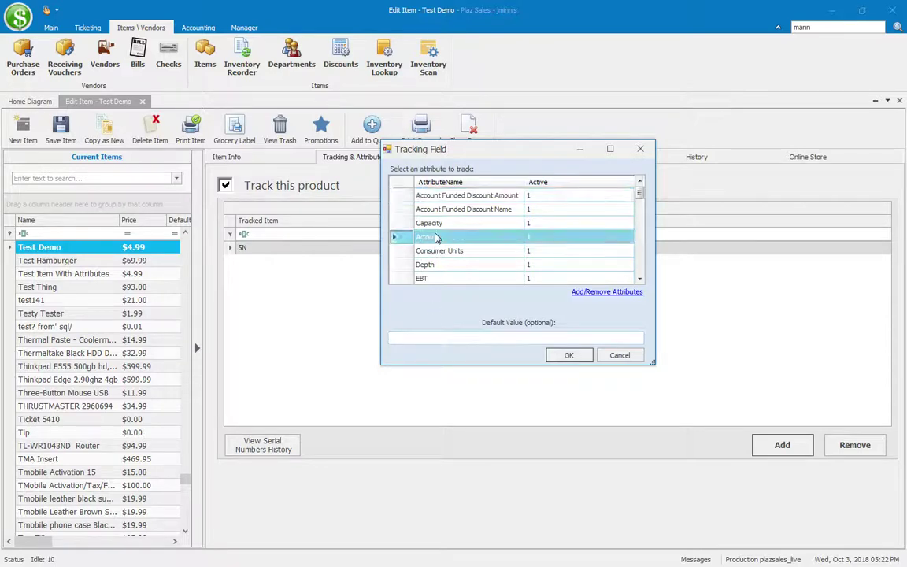
click(579, 356)
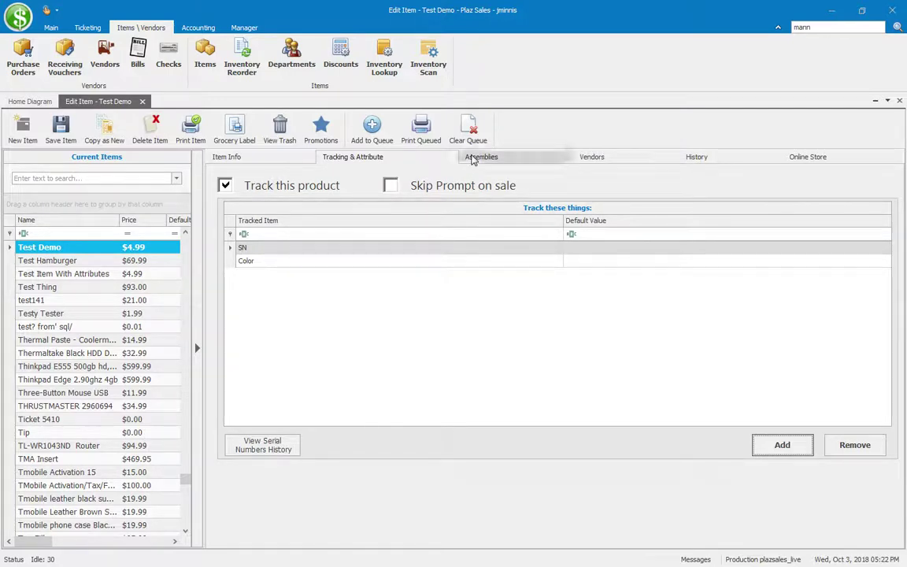
- Add the item 1 Order (3 eggs) to Test Demo's assembly with a quantity of 1
click(472, 160)
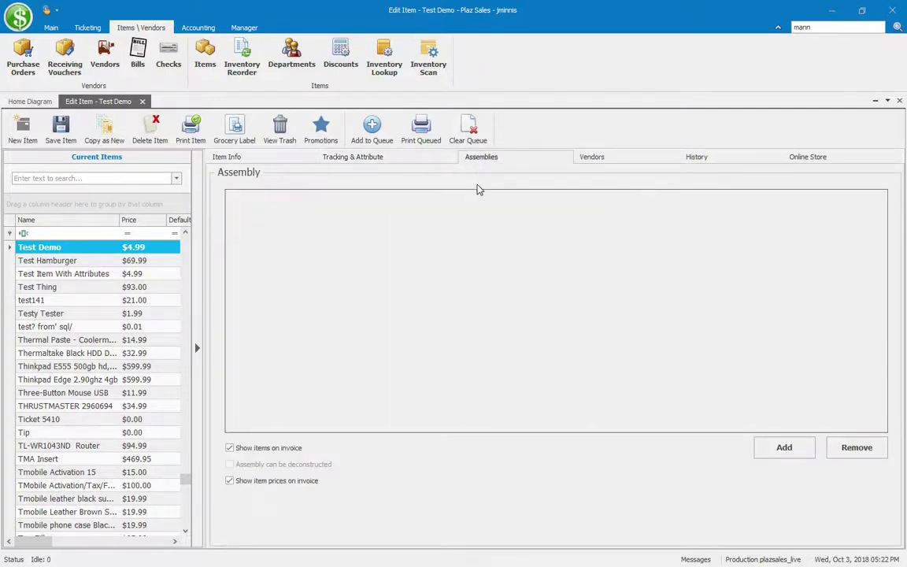
click(784, 447)
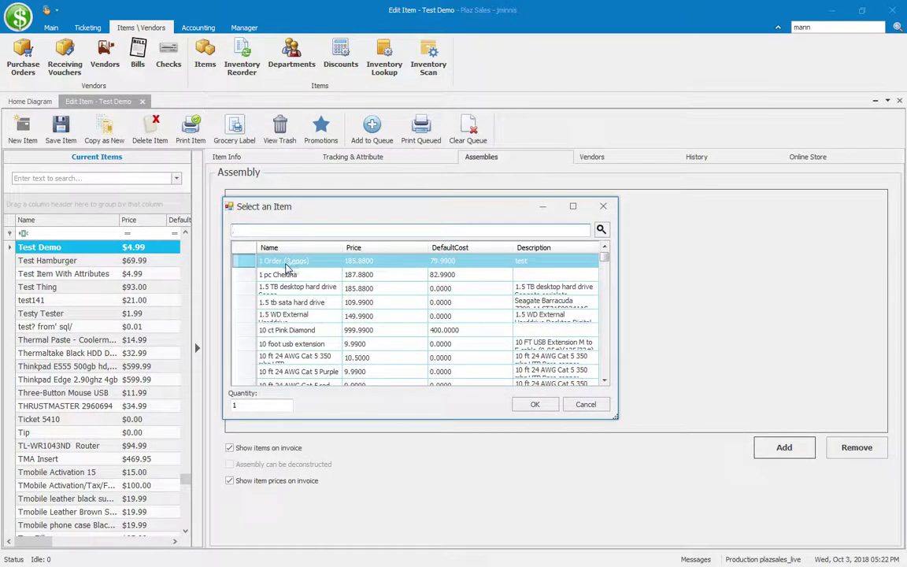
click(547, 411)
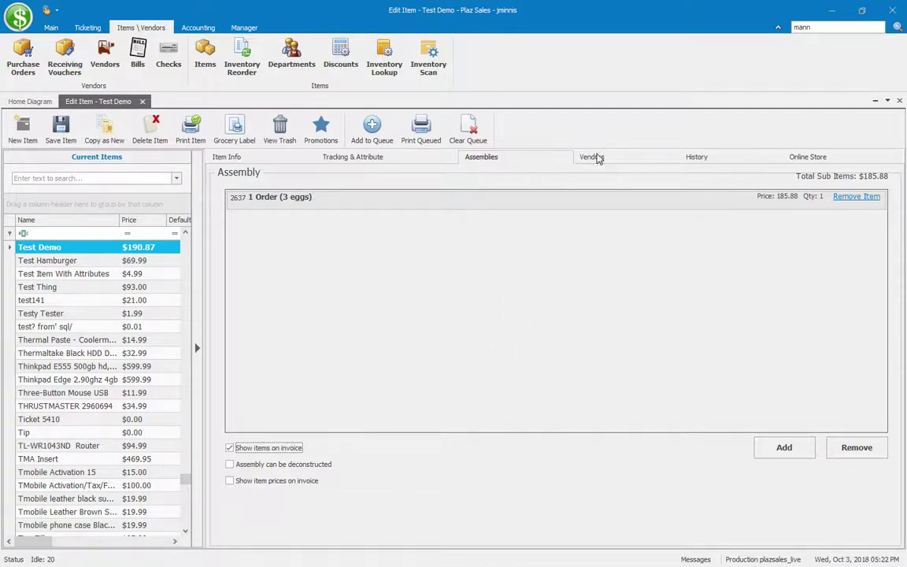
- Review Test Demo's preferred vendors and history, plus Test Hamburger's sales and purchase order history and online store settings
click(595, 157)
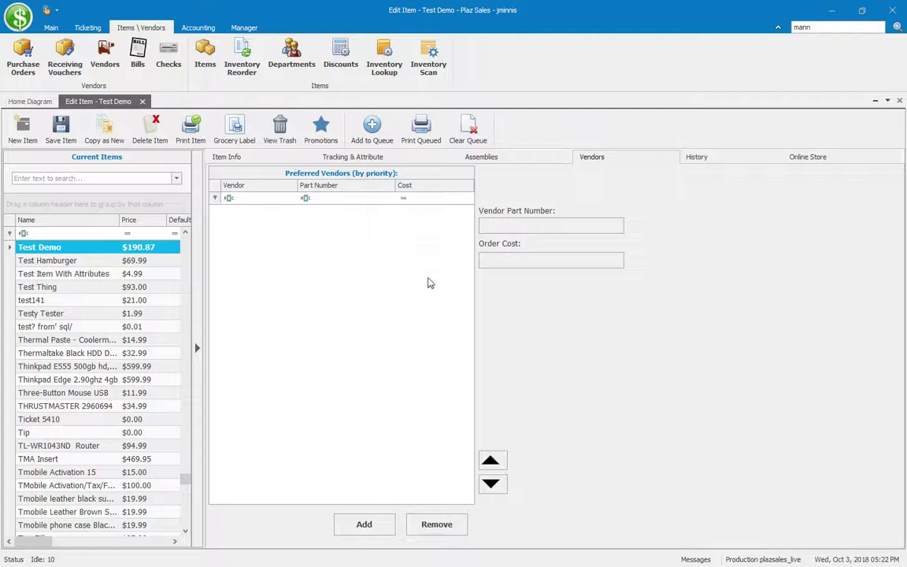
click(693, 160)
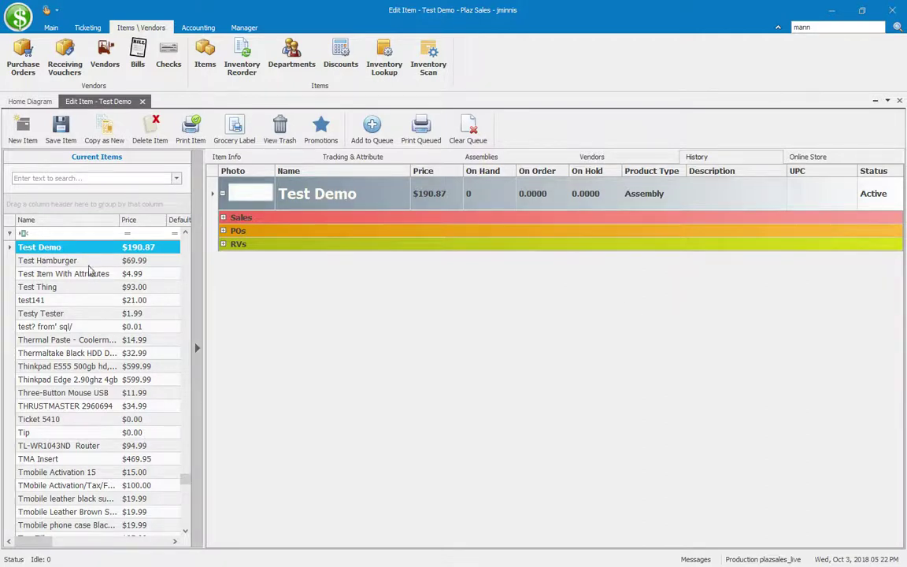
click(58, 263)
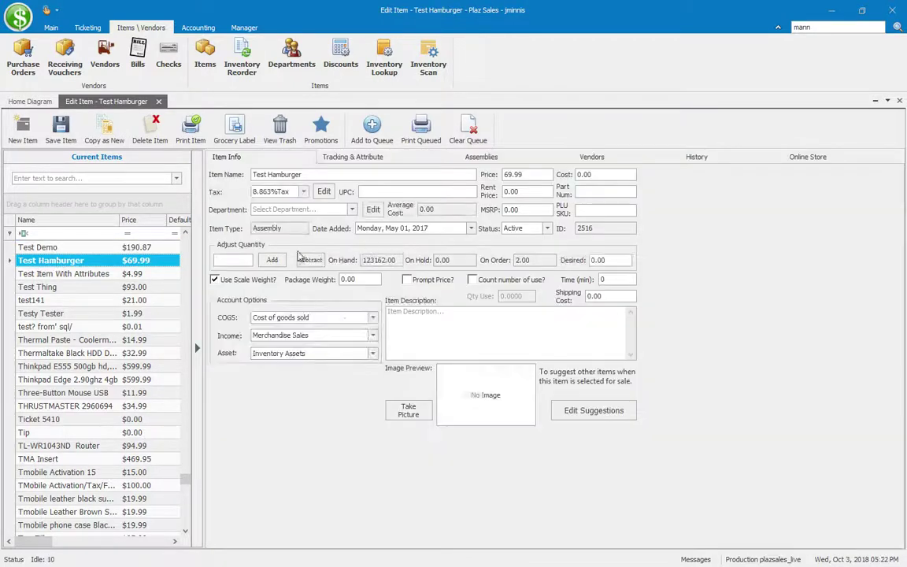
click(697, 156)
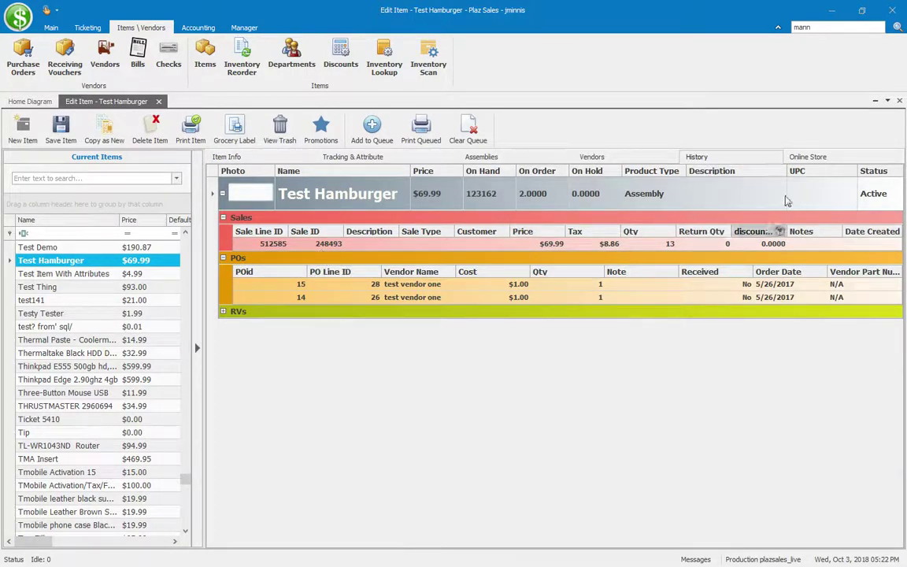
click(801, 158)
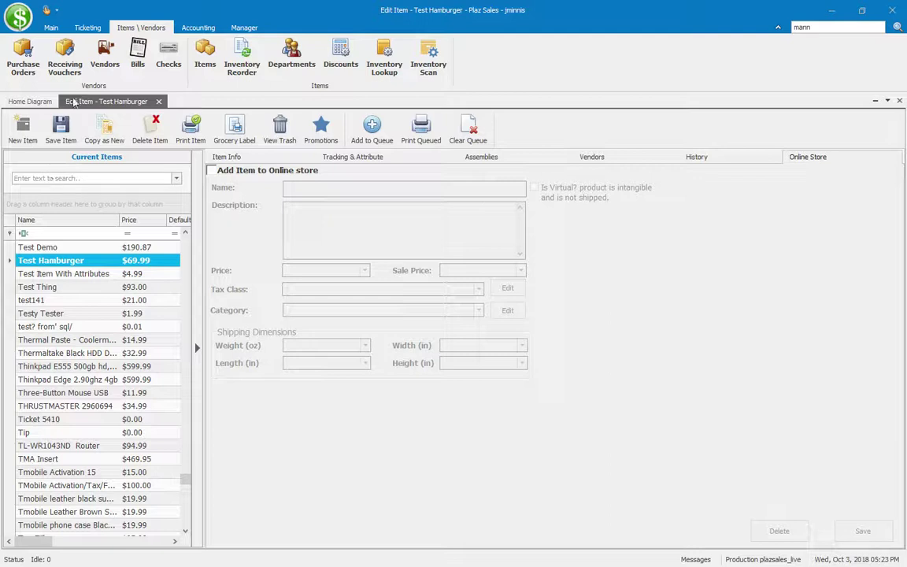
- Copy Test Demo's item name, close its record and start a fast sale without resuming any unfinished transaction
click(39, 247)
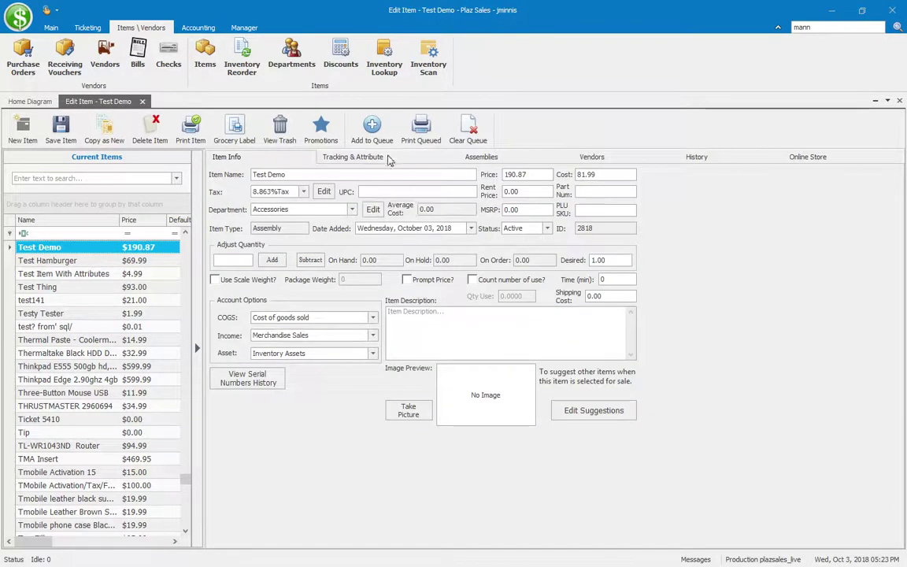
drag(295, 175, 251, 175)
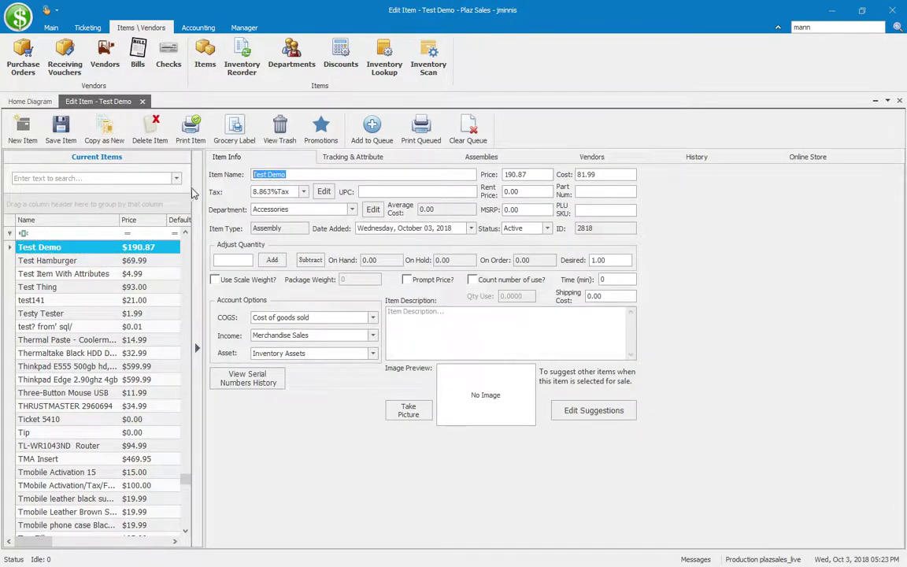
middle_click(106, 104)
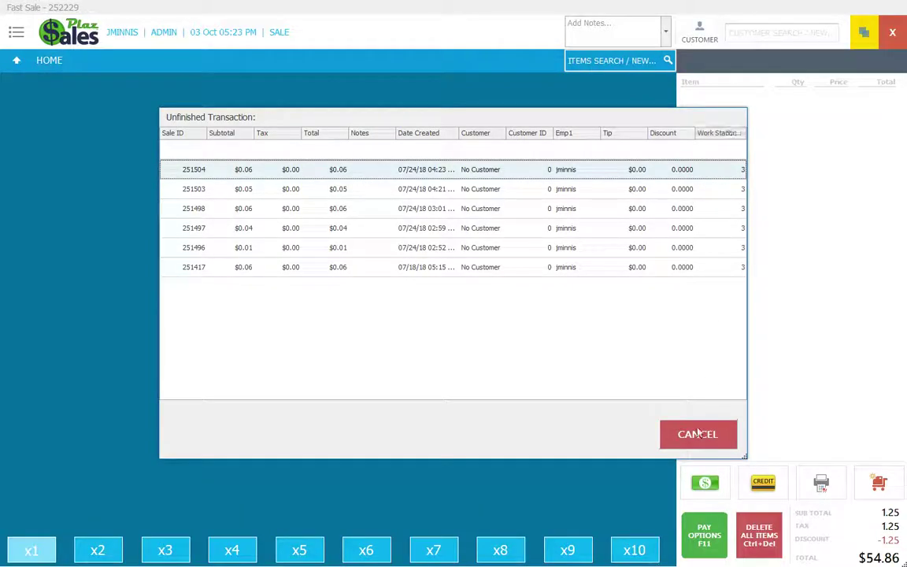
click(698, 432)
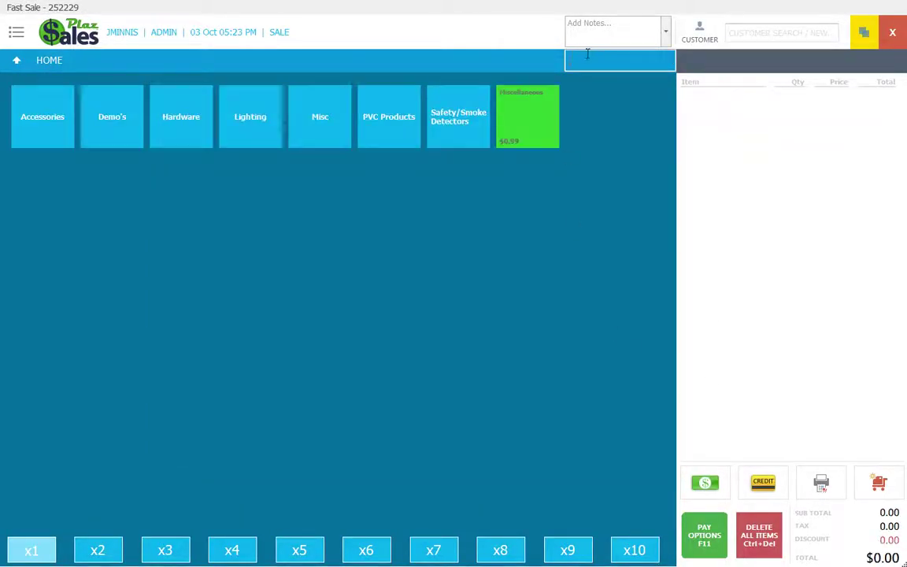
- Add Test Demo to the fast sale with its tracked attributes left blank, and discard the sale
text(Test Demo)
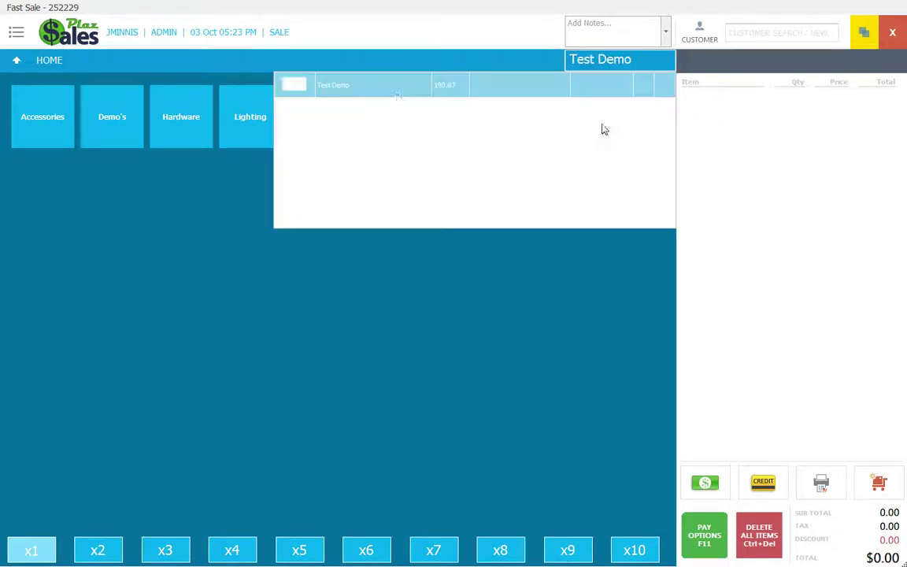
click(327, 92)
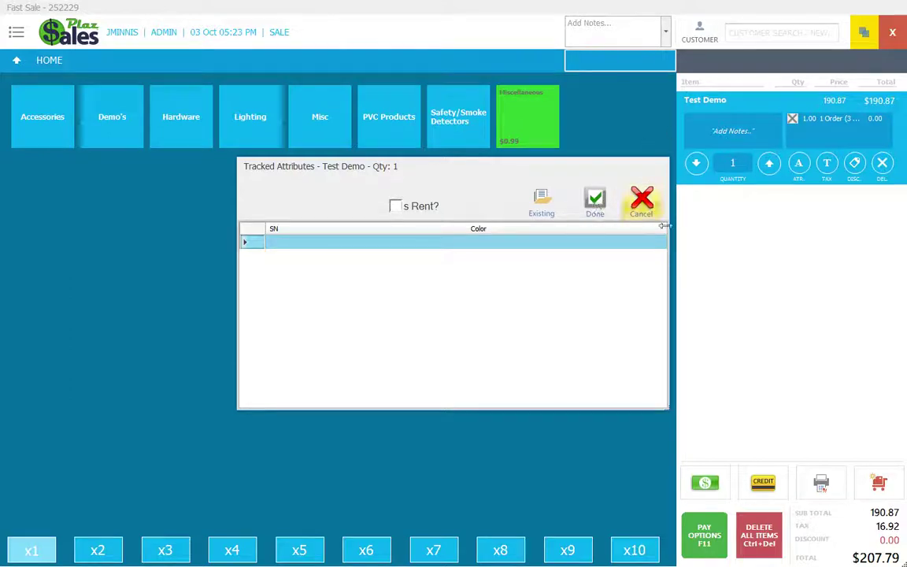
click(595, 202)
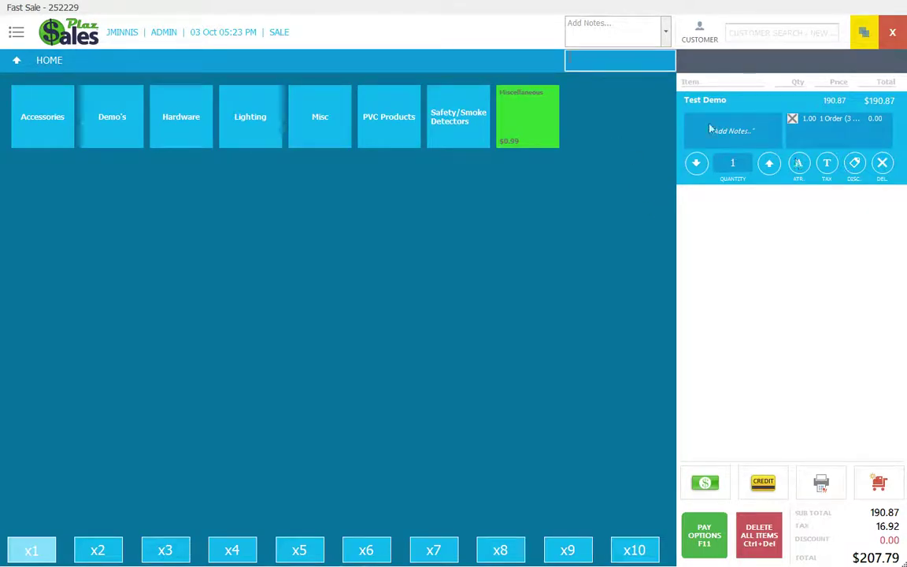
click(894, 36)
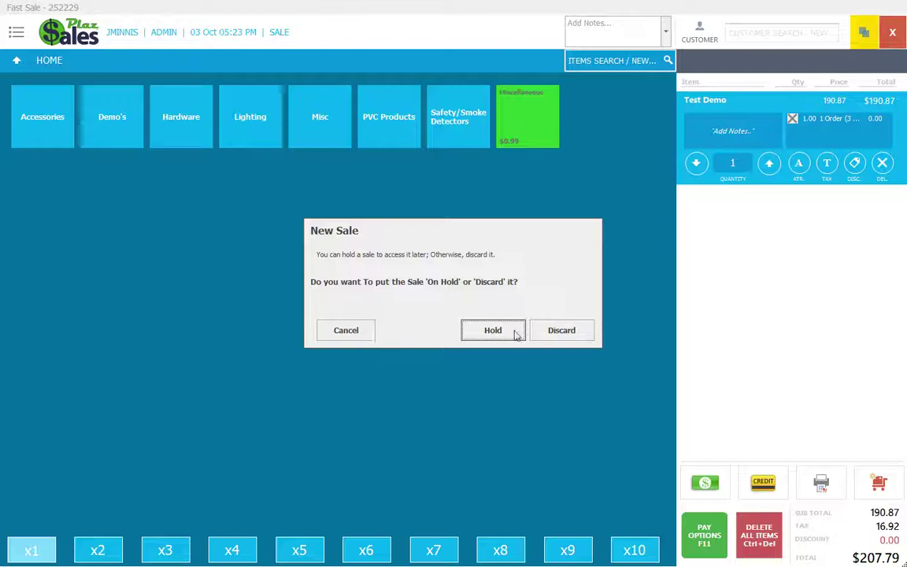
click(561, 332)
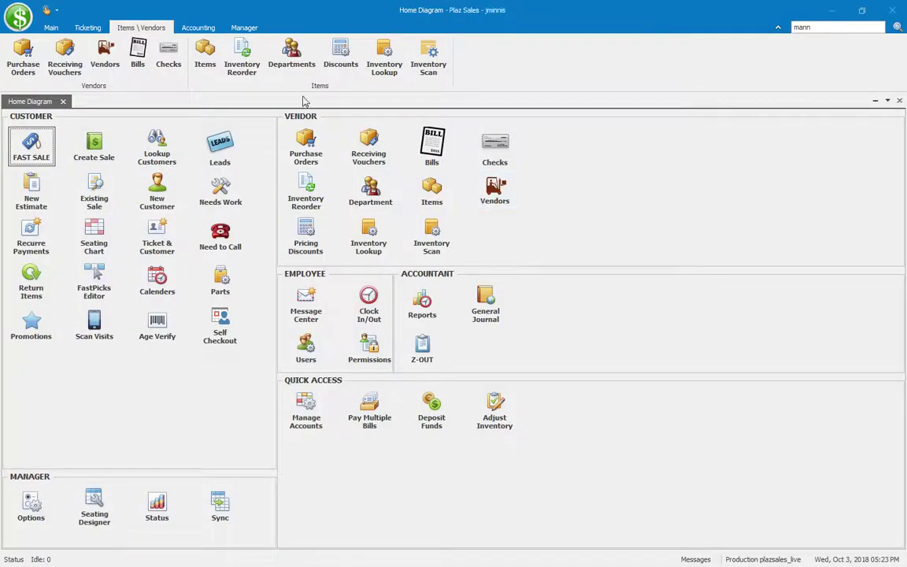
- Create a regular sale and add the Test Demo item to it
click(96, 145)
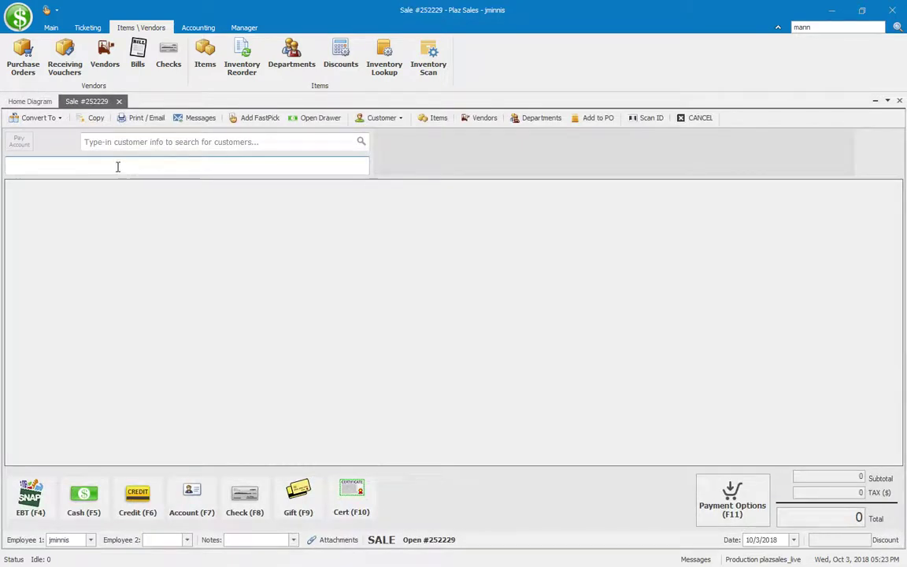
text(Test Demo)
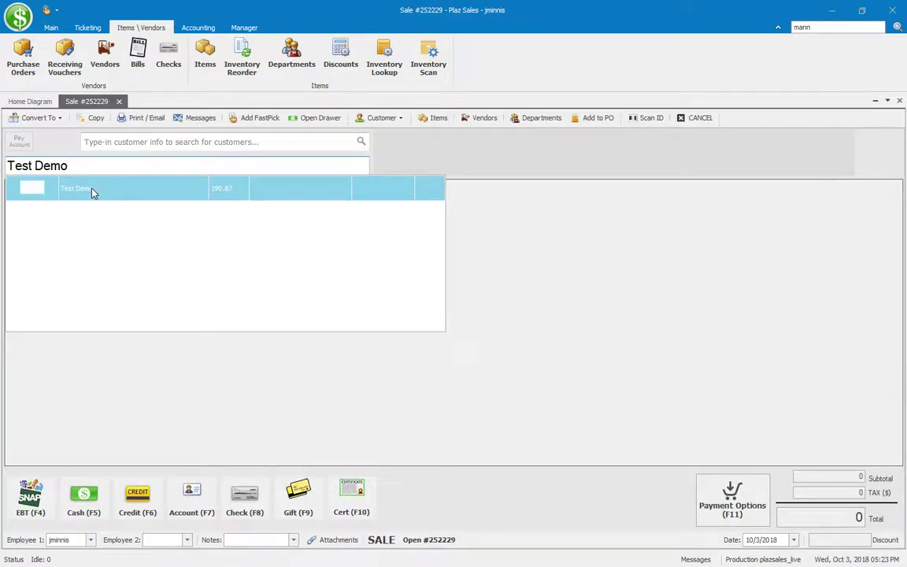
click(92, 192)
- Record SN 123123 and Color Red as Test Demo's tracked attributes, and discard the sale
click(299, 241)
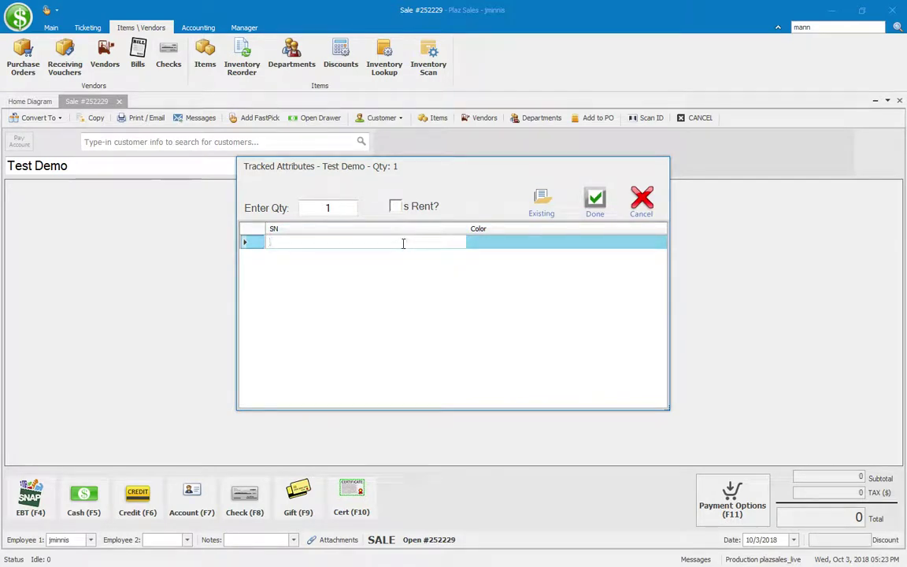
text(123123)
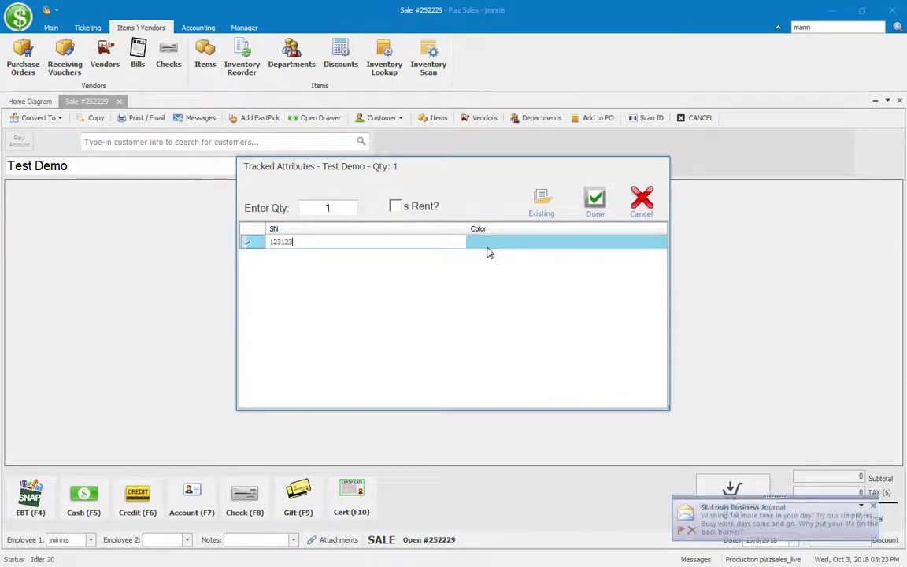
click(486, 246)
click(486, 244)
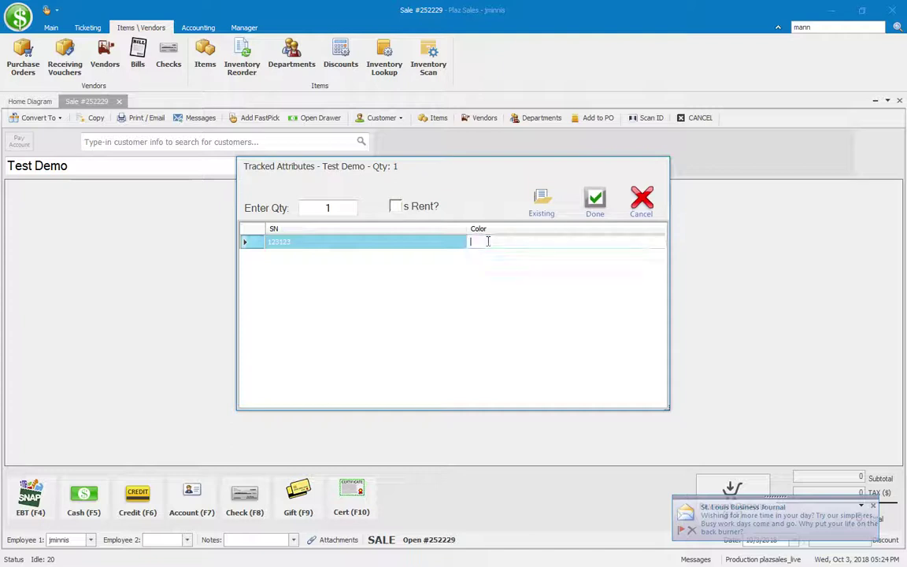
text(Red)
click(584, 212)
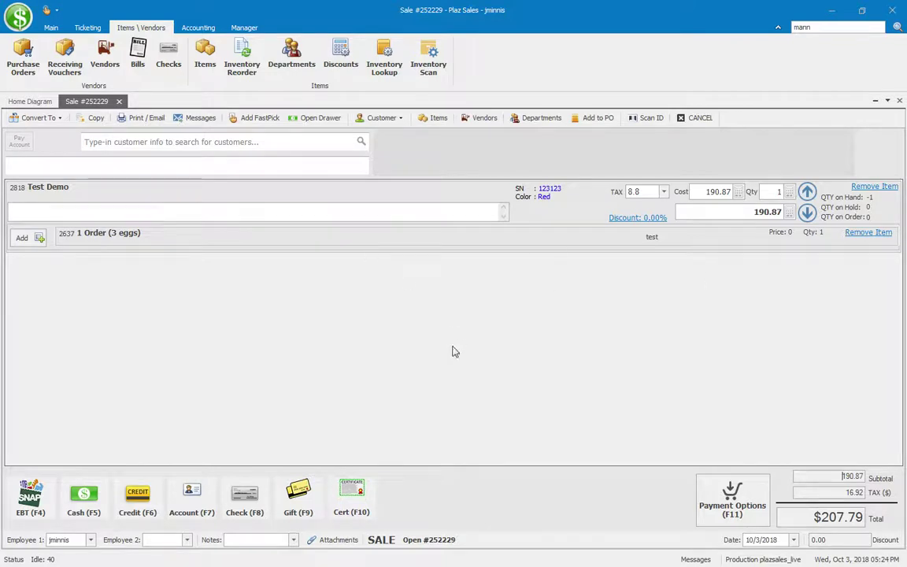
click(119, 101)
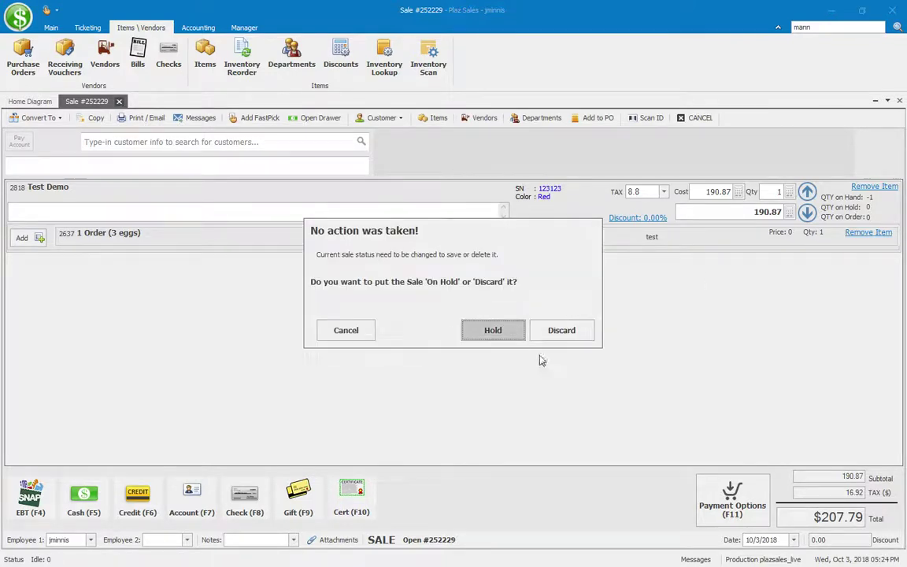
click(560, 330)
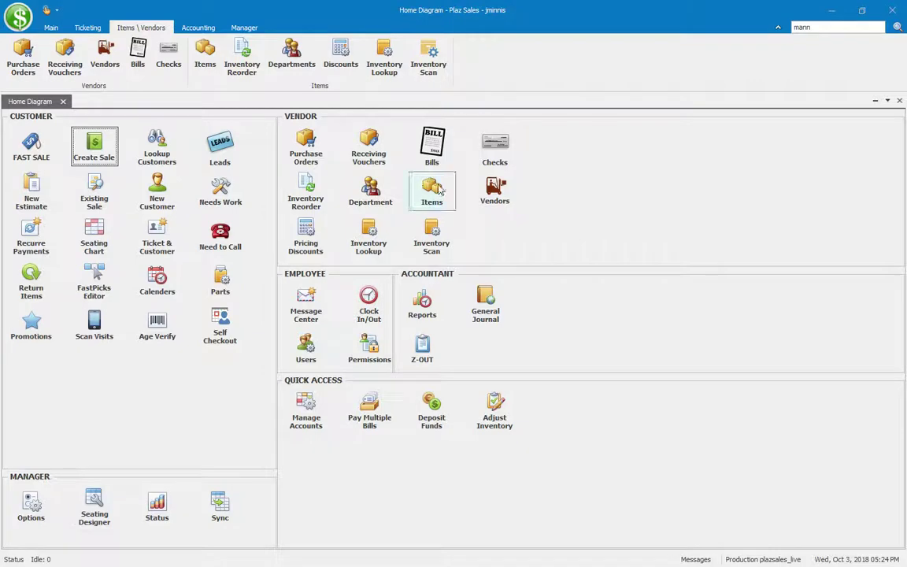
- Find Test Demo in the inventory items and view its grocery label print options without generating a label
click(440, 189)
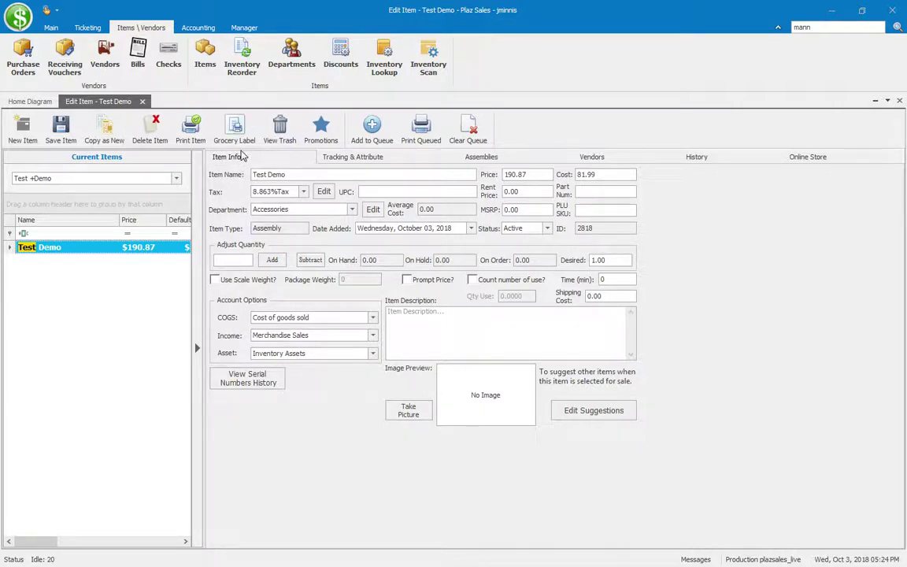
click(219, 120)
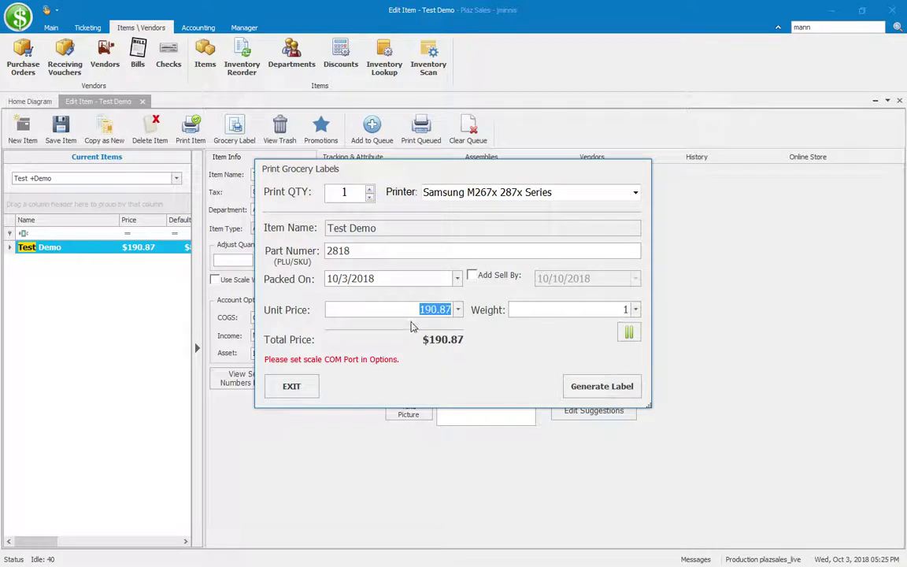
click(291, 386)
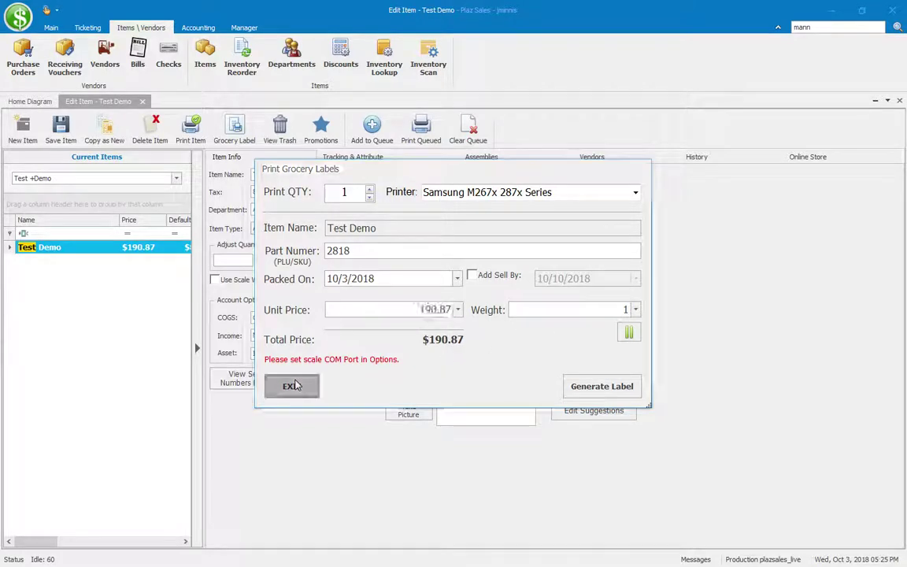